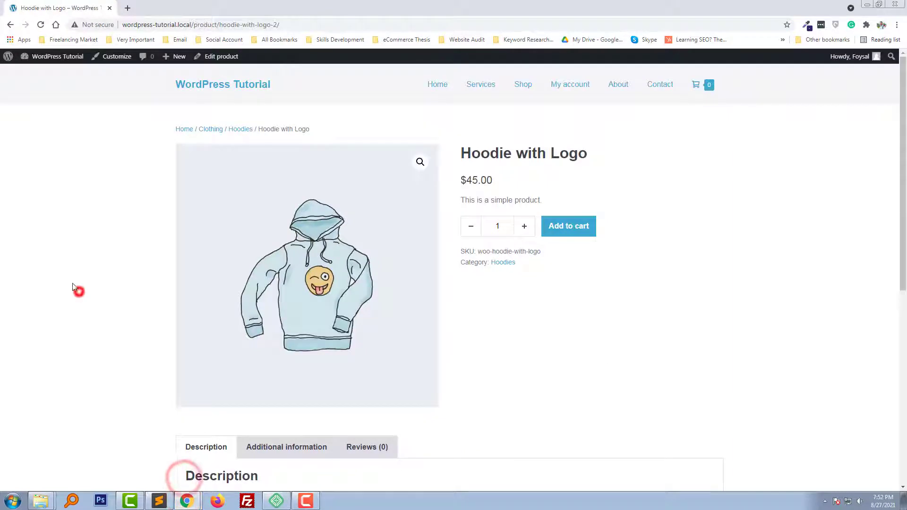
Highlight the breadcrumb trail text on the product page, then clear the selection
click(333, 131)
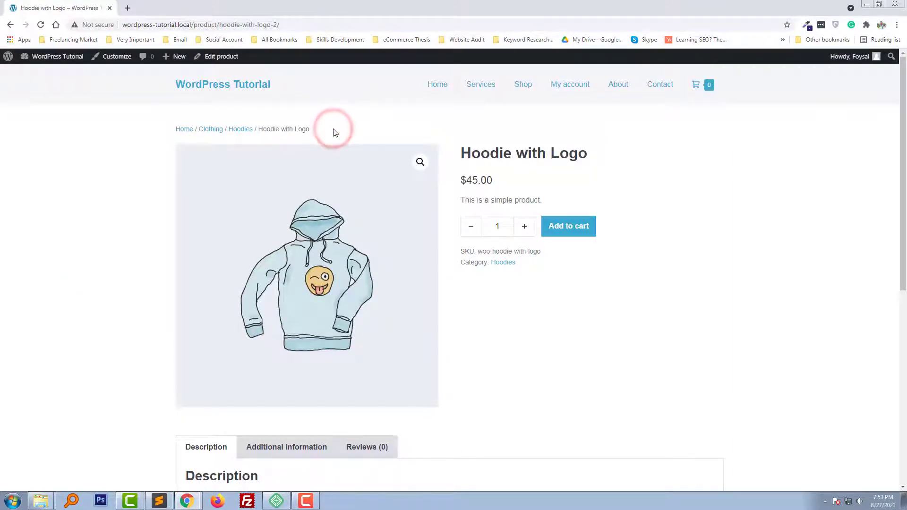
click(336, 131)
drag(344, 129, 151, 132)
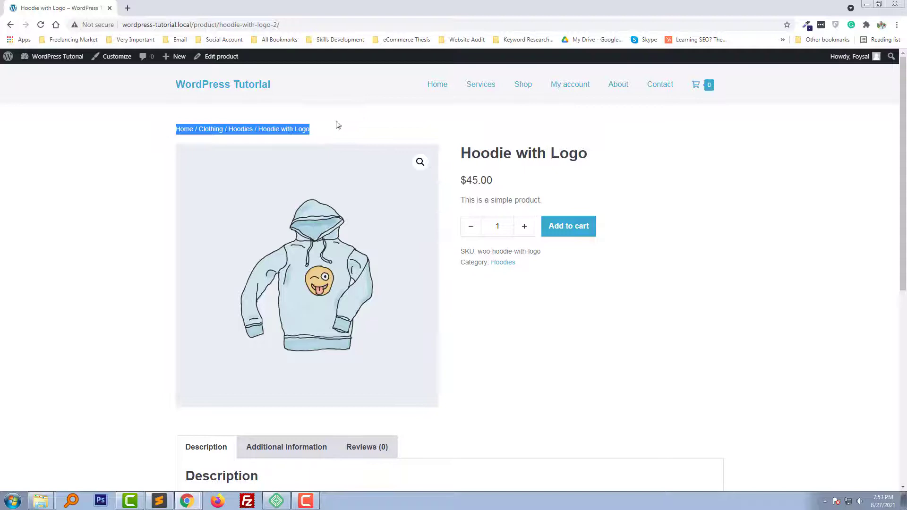
click(339, 124)
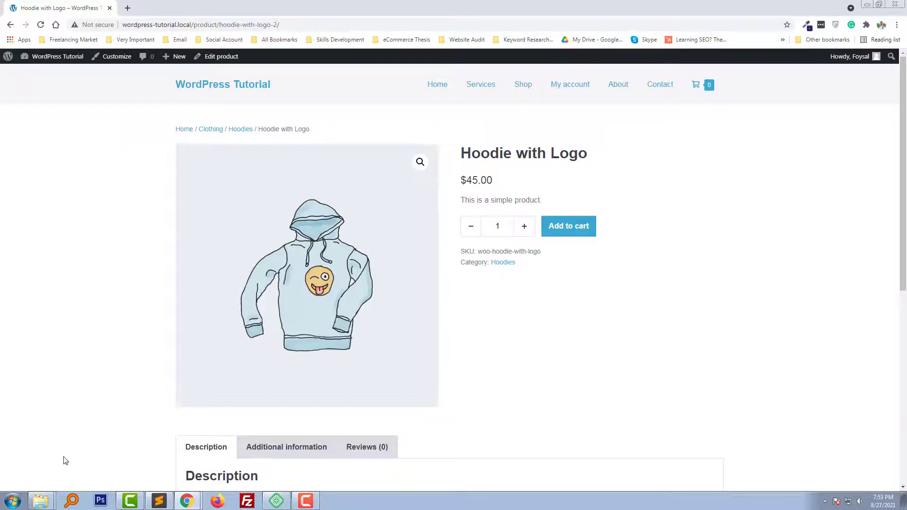
From the public folder, navigate wp-content > themes > page-builder-framework and launch functions.php in Sublime Text
click(45, 500)
click(48, 484)
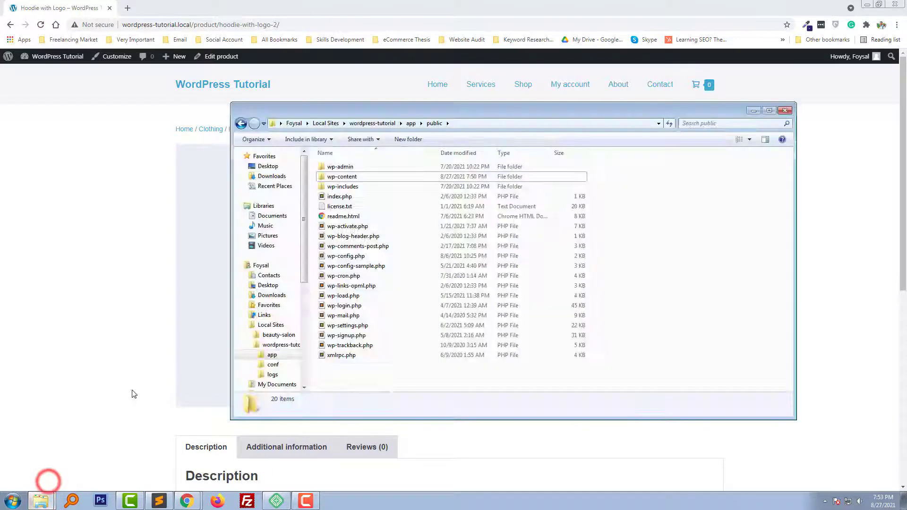
click(661, 275)
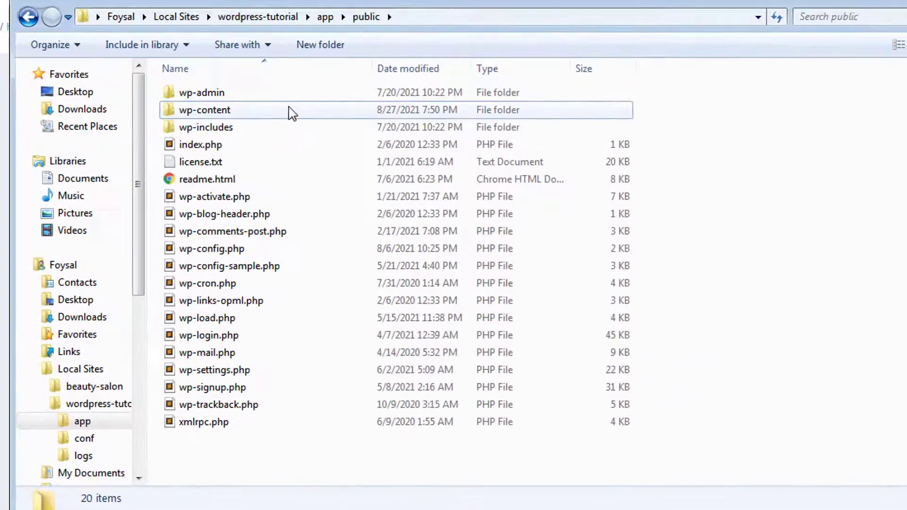
double_click(346, 157)
double_click(261, 108)
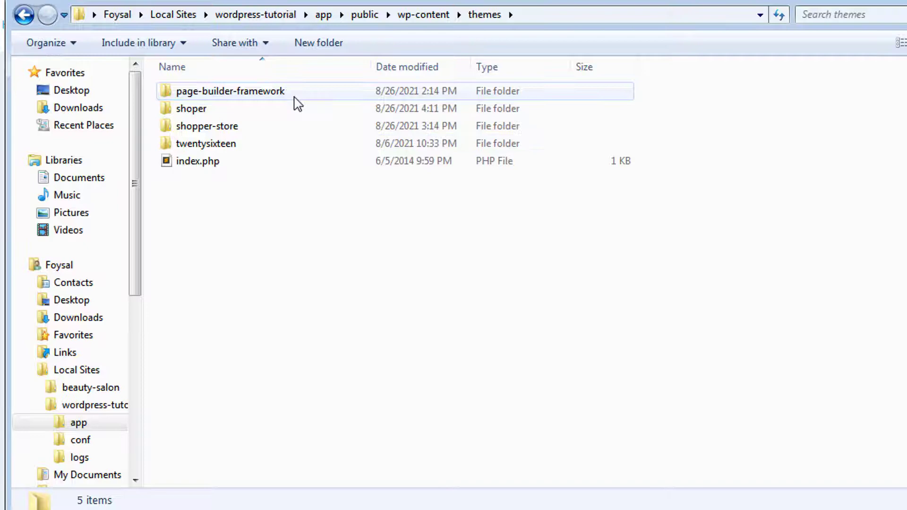
mouse_move(230, 91)
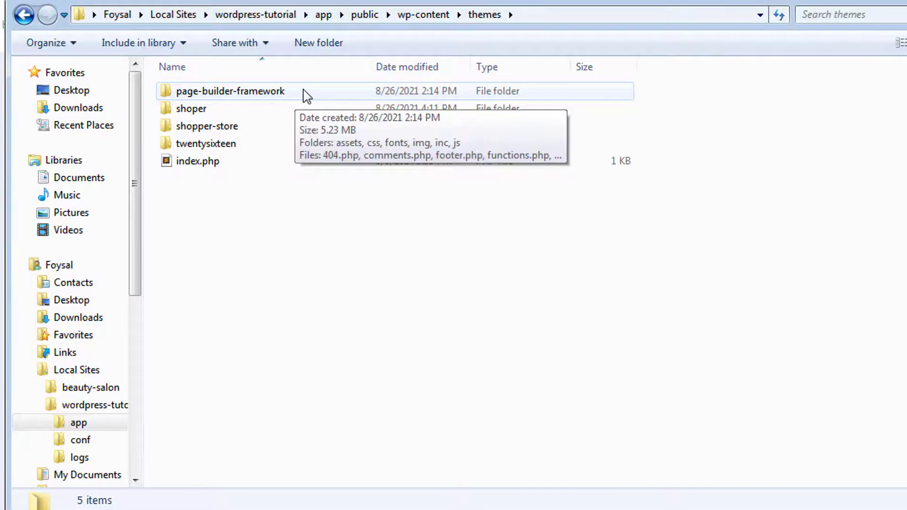
double_click(305, 94)
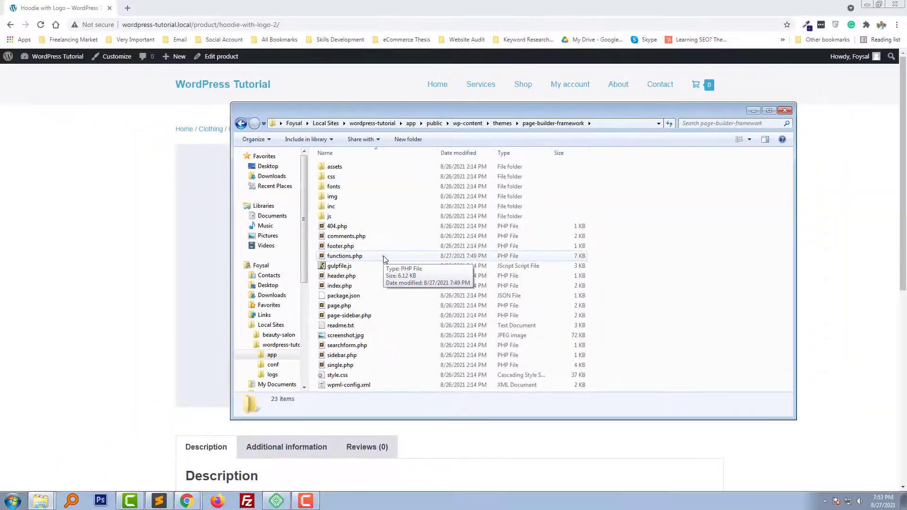
double_click(345, 256)
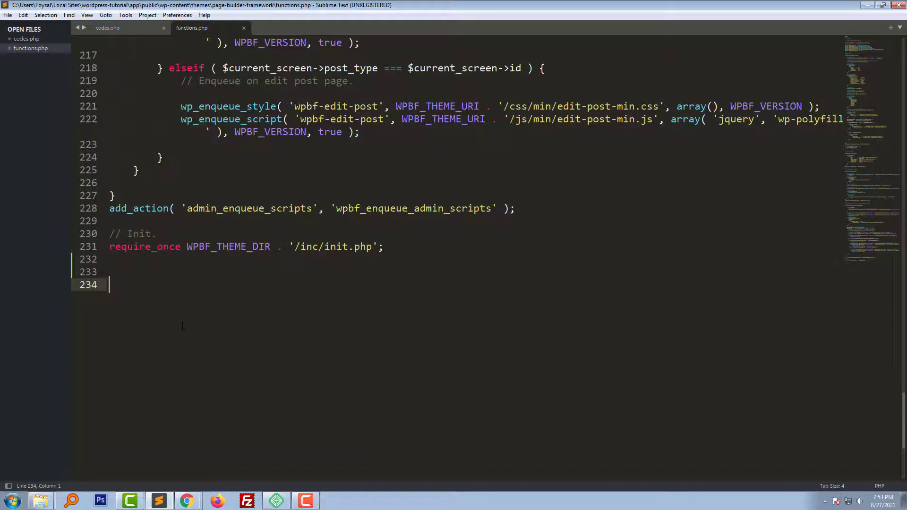
Copy the breadcrumb-removal snippet (lines 61-65) from codes.php
click(26, 38)
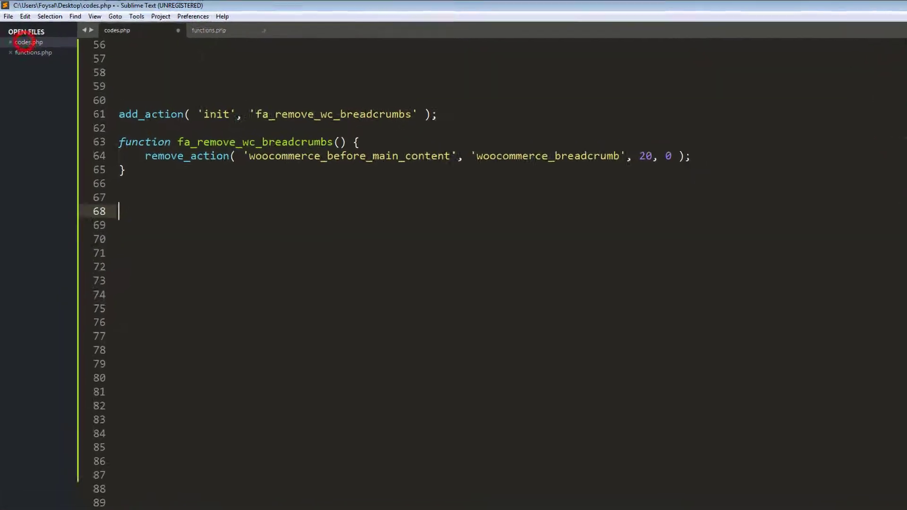
click(204, 284)
click(179, 236)
key(shift+Up)
key(shift+Up)
key(shift+Up)
key(ctrl+c)
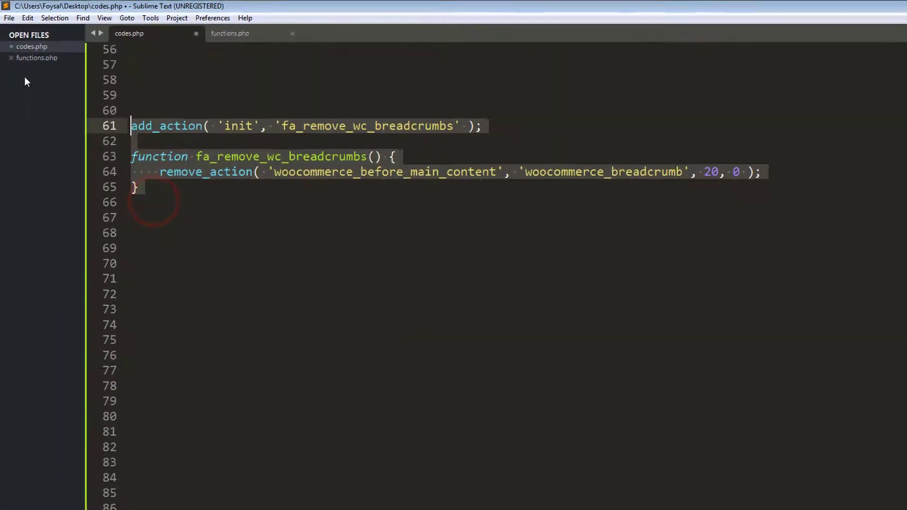
Paste the remove_action snippet at the end of functions.php, lines 234-238
click(23, 49)
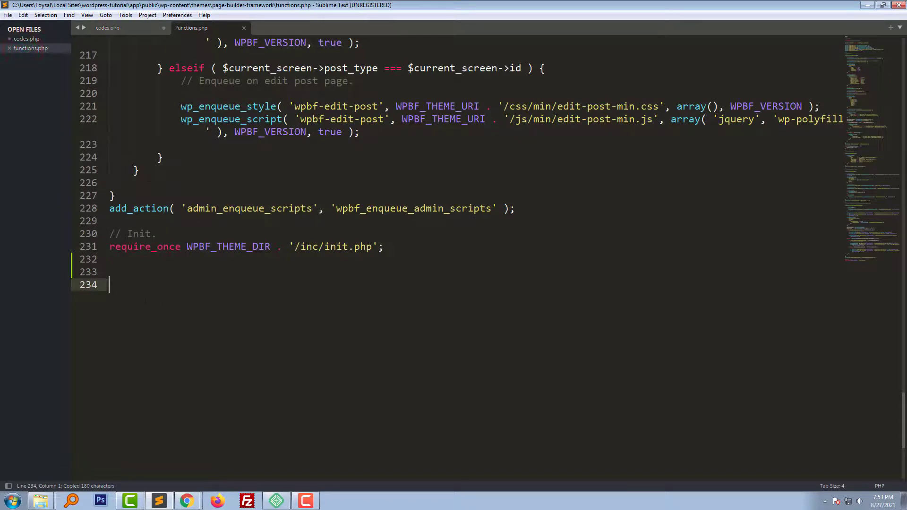
click(144, 299)
key(ctrl+v)
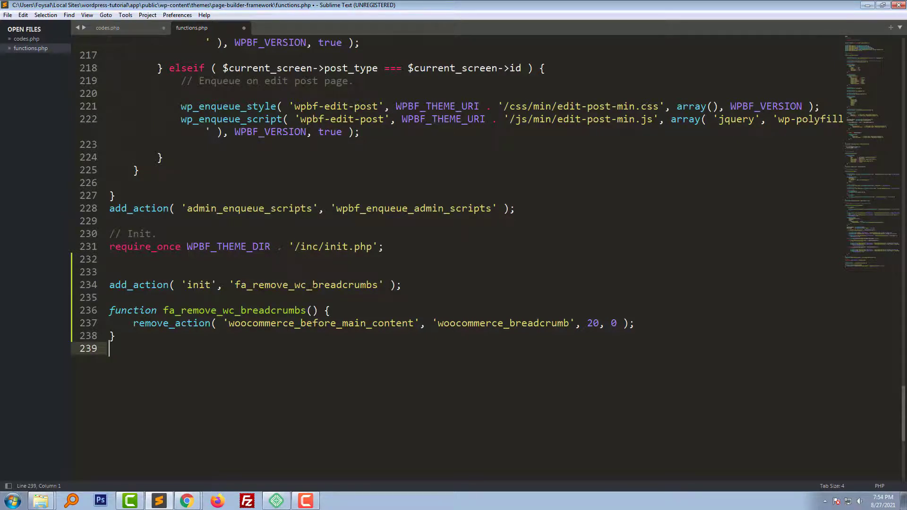
double_click(141, 310)
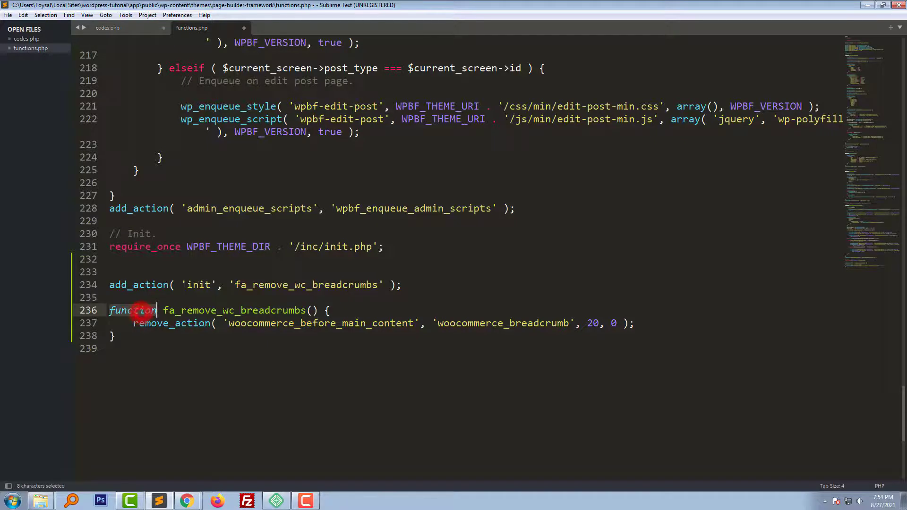
click(339, 311)
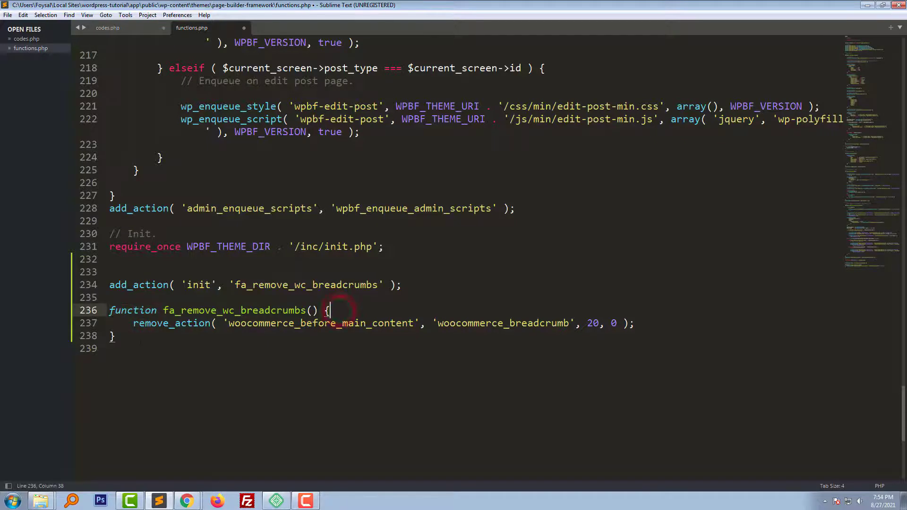
drag(139, 338, 109, 286)
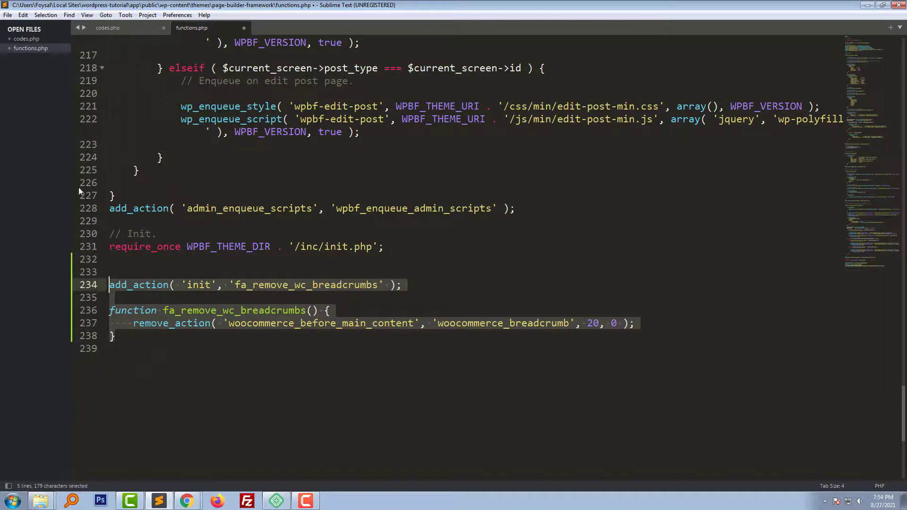
Save the edited functions.php
click(8, 15)
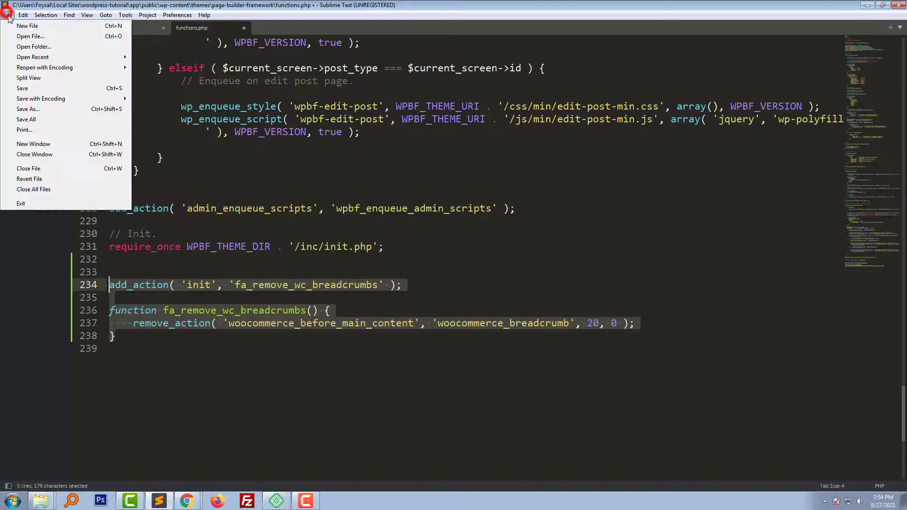
click(23, 88)
click(200, 434)
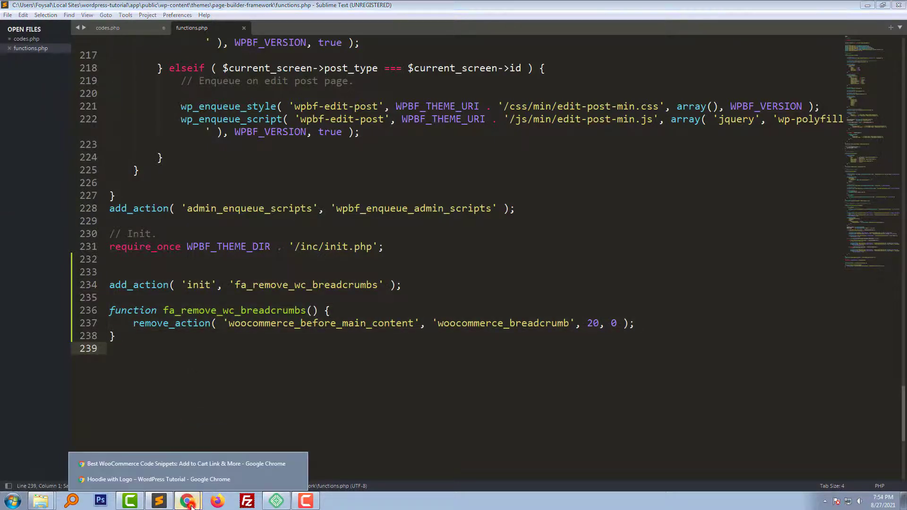
Reload the Hoodie with Logo product page in Chrome to check the breadcrumb is gone
click(188, 479)
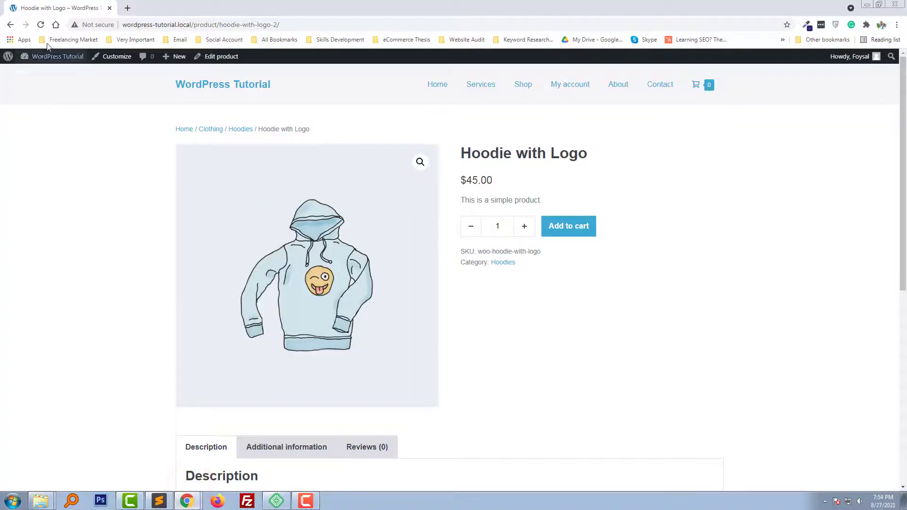
click(41, 27)
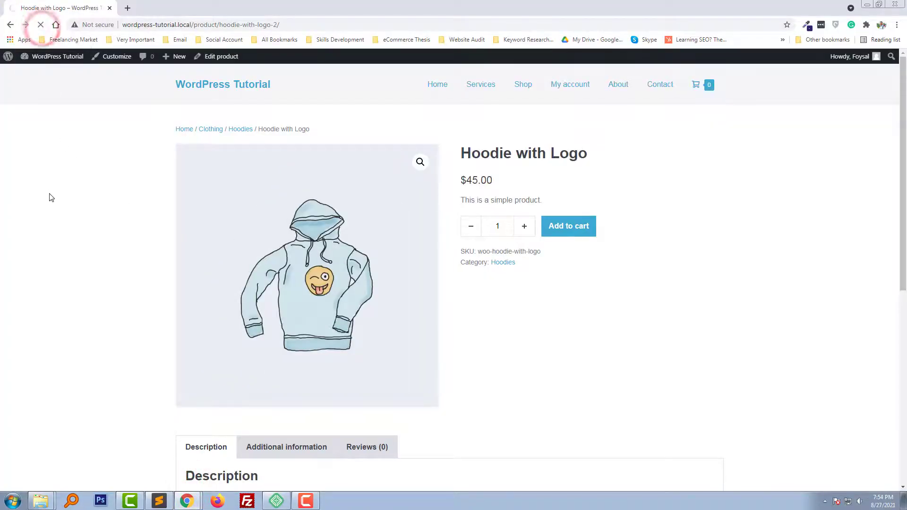